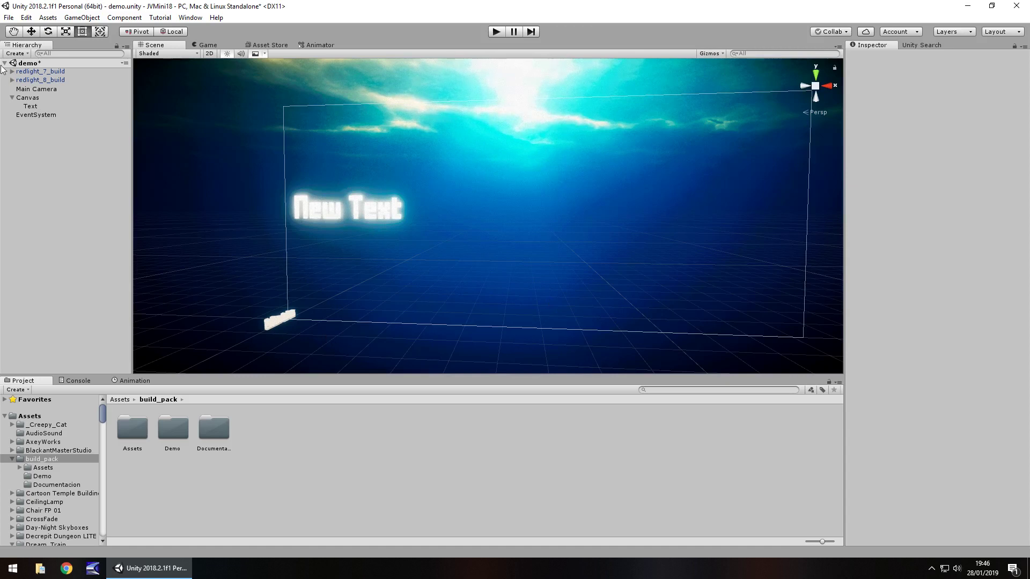
- Select the Canvas's New Text object in the Hierarchy to edit its settings
{"action": "left_click", "coordinate": [34, 107]}
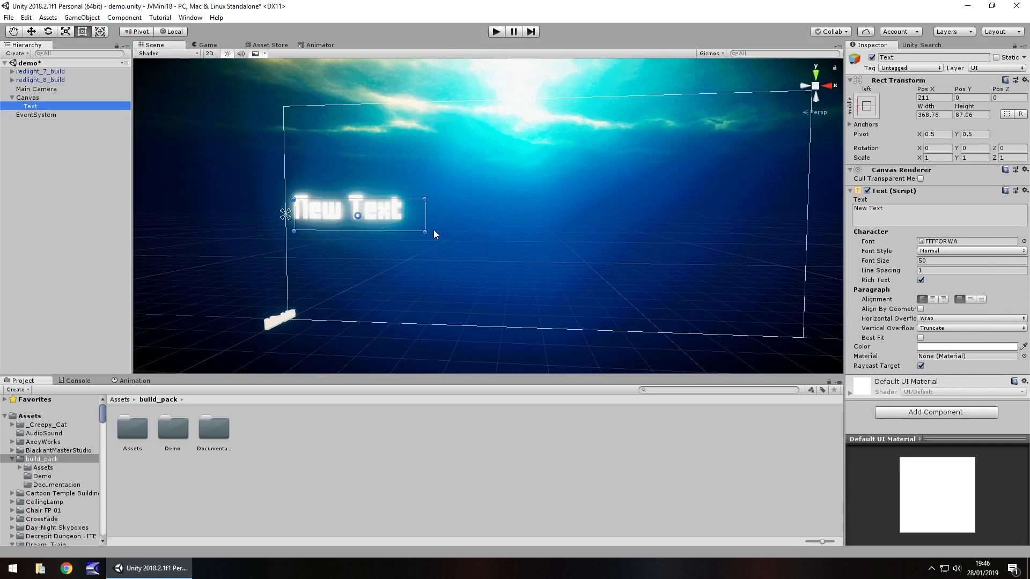
- Resize the text box to 751.9 by 118.2, play-test it, and raise it to Pos Y 59.1
{"action": "left_click_drag", "start_coordinate": [425, 232], "coordinate": [573, 241]}
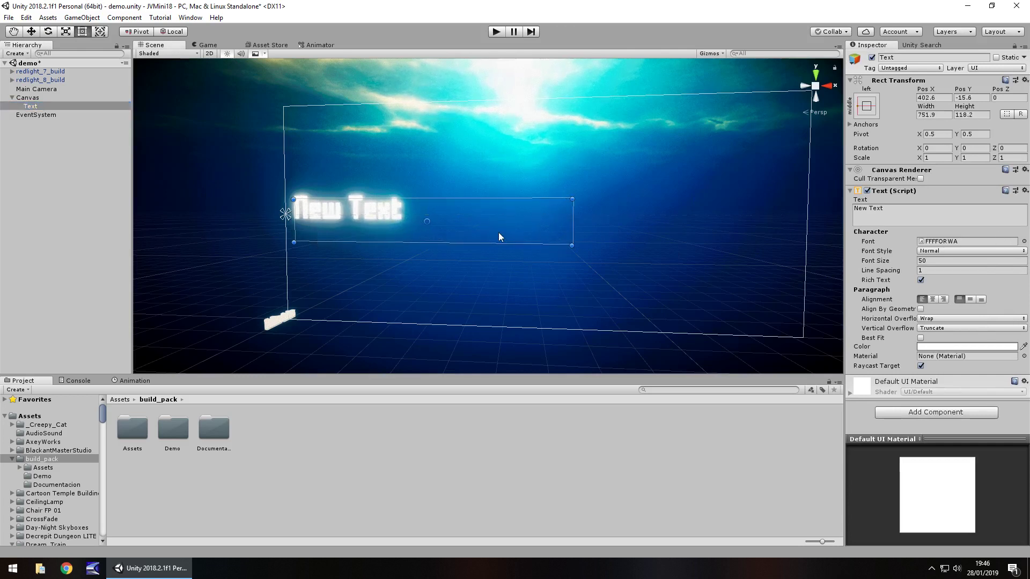
{"action": "left_click_drag", "start_coordinate": [498, 233], "coordinate": [498, 228]}
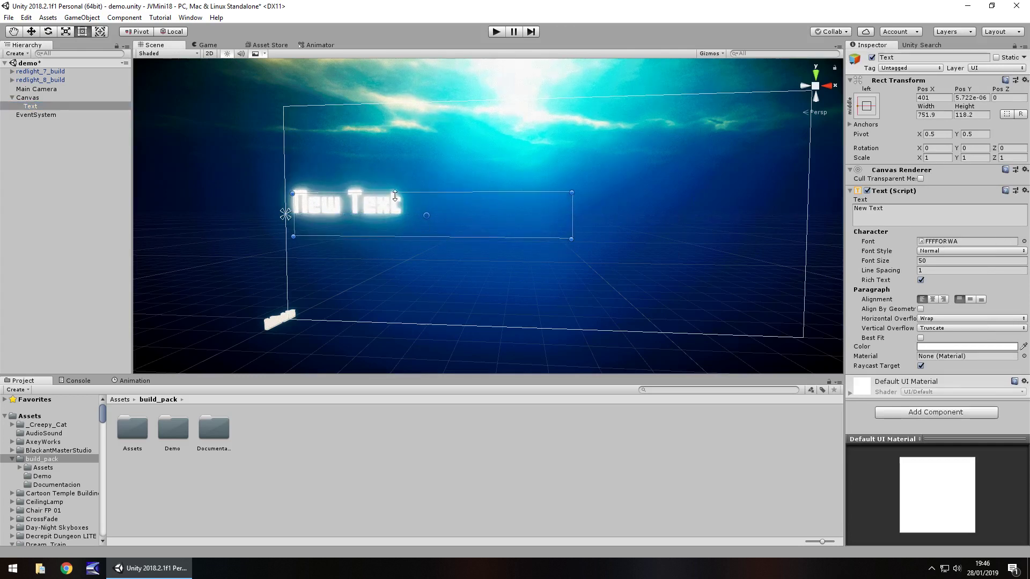
{"action": "left_click", "coordinate": [496, 32]}
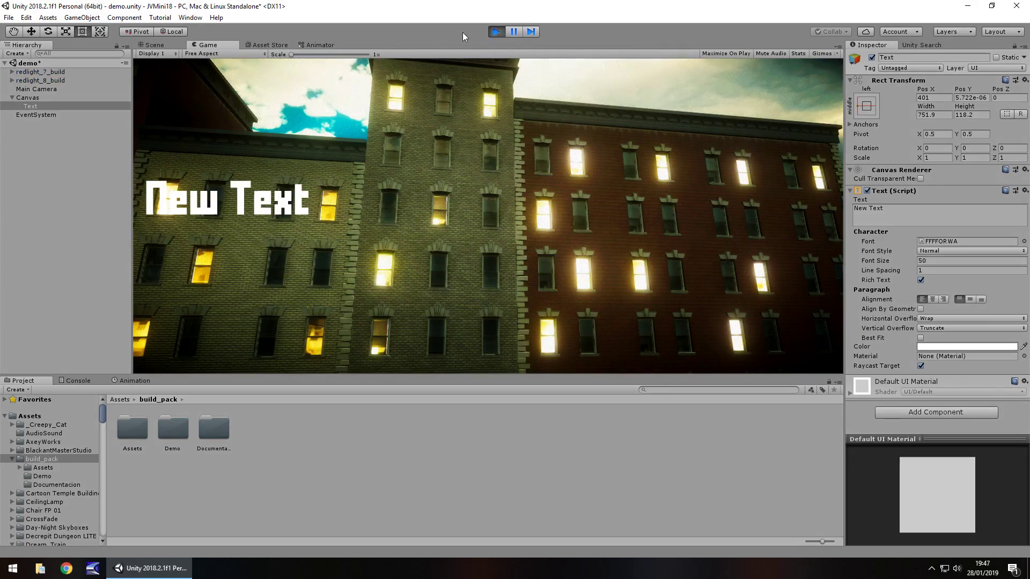
{"action": "left_click", "coordinate": [493, 34]}
{"action": "left_click_drag", "start_coordinate": [341, 213], "coordinate": [338, 189]}
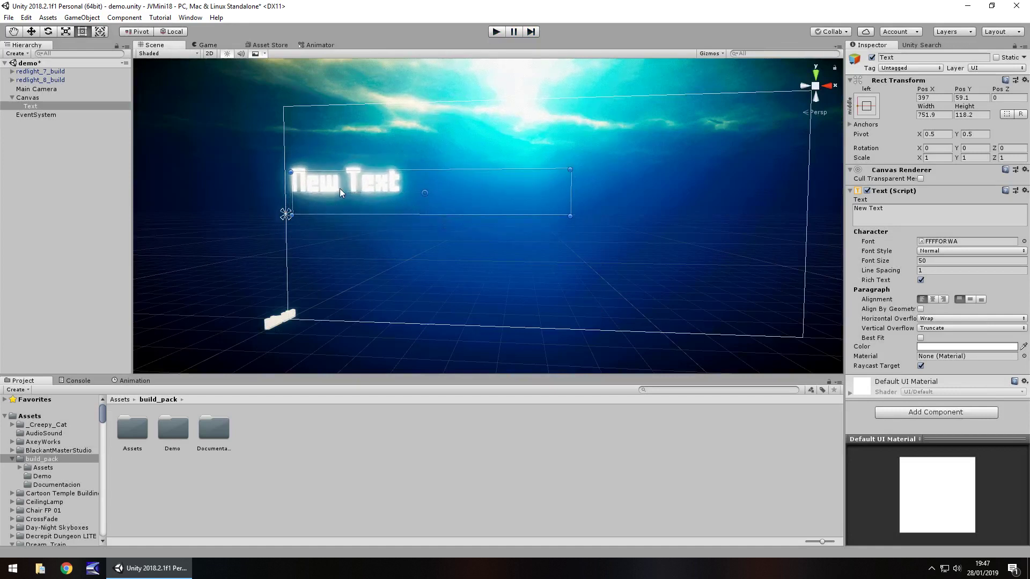
{"action": "left_click", "coordinate": [135, 381]}
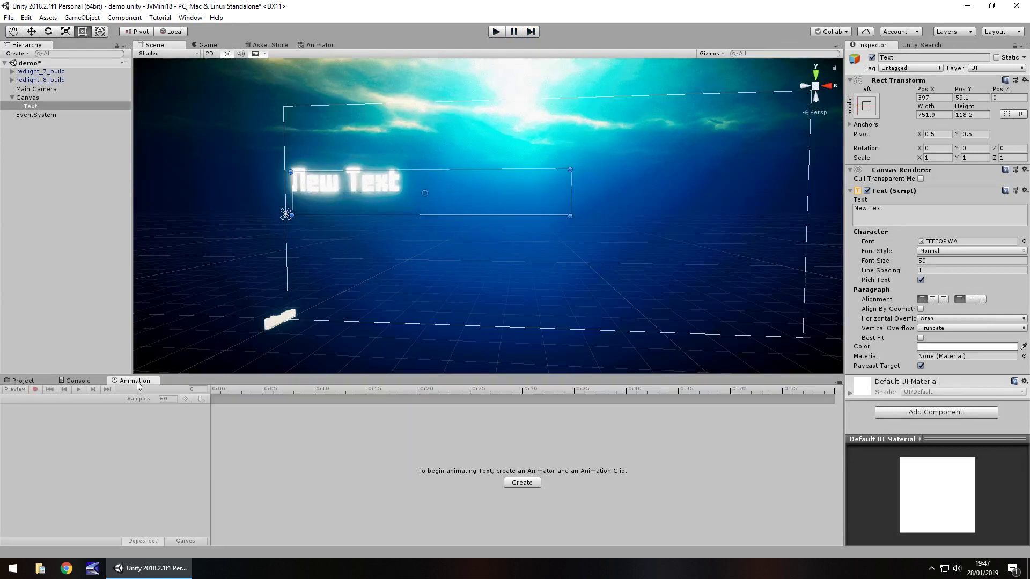
- Give the Text an Animator by creating a new animation clip saved as fadeIn
{"action": "left_click", "coordinate": [838, 383]}
{"action": "mouse_move", "coordinate": [867, 437]}
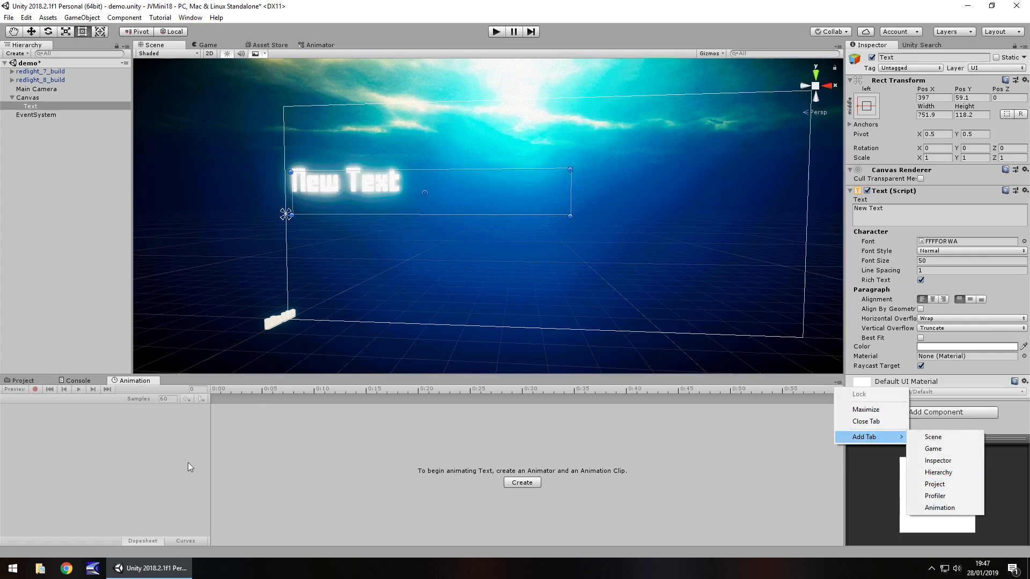
{"action": "left_click", "coordinate": [332, 438]}
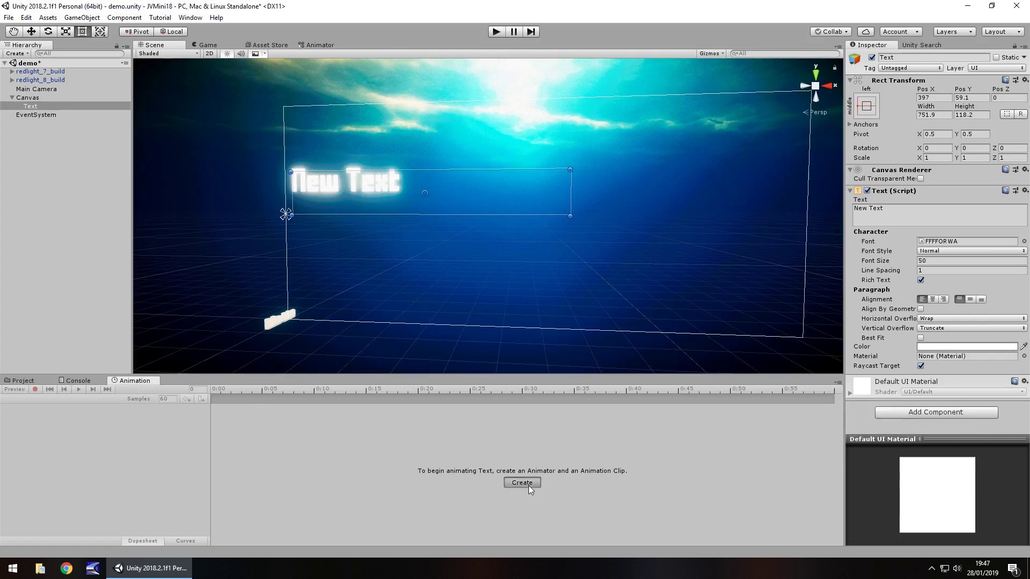
{"action": "left_click", "coordinate": [528, 485]}
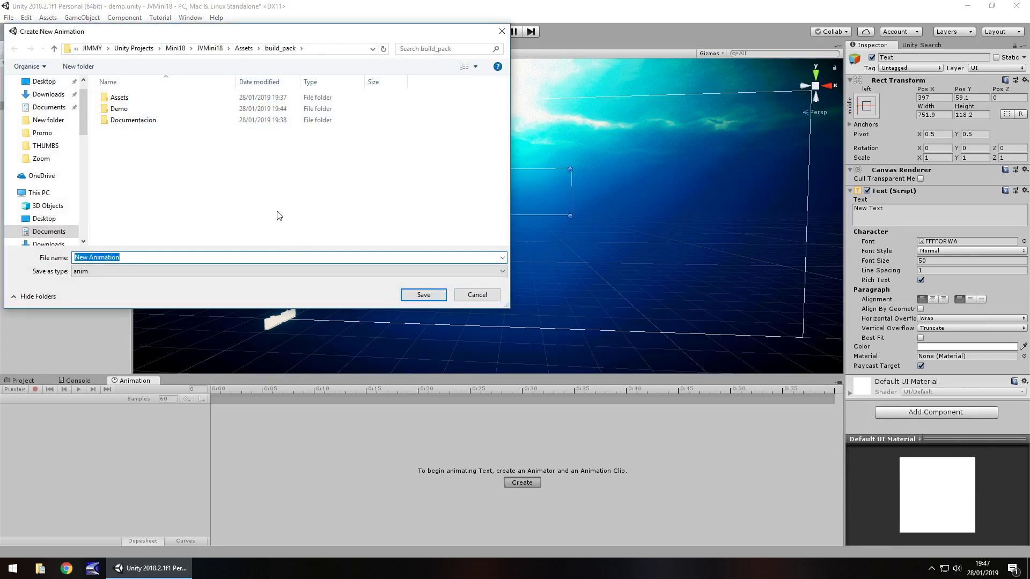
{"action": "type", "text": "fade in"}
{"action": "key", "text": "BackSpace"}
{"action": "key", "text": "BackSpace"}
{"action": "type", "text": "n"}
{"action": "key", "text": "Return"}
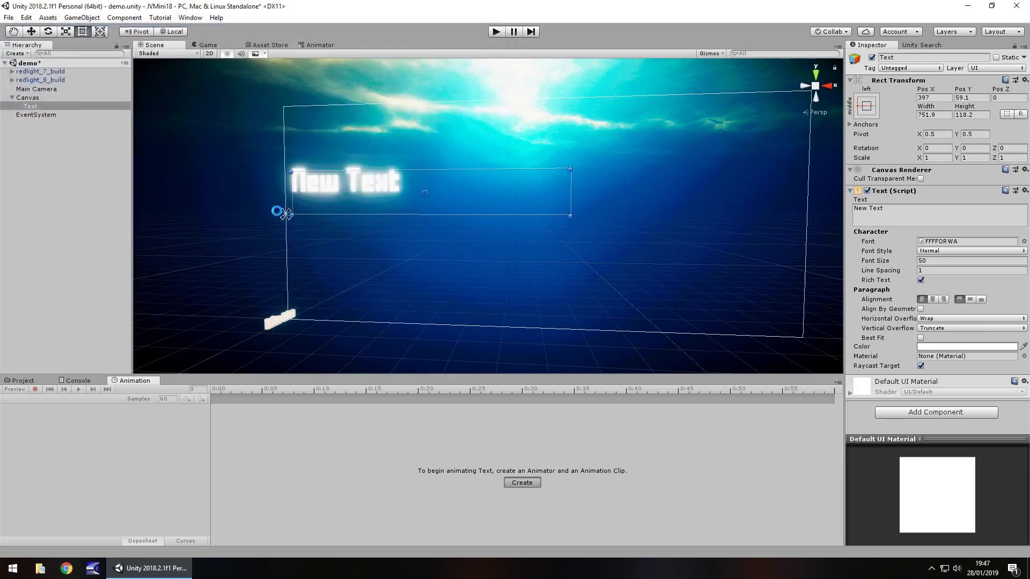
- Start recording and key the text's Color alpha at 0 on frame 0
{"action": "left_click", "coordinate": [35, 390]}
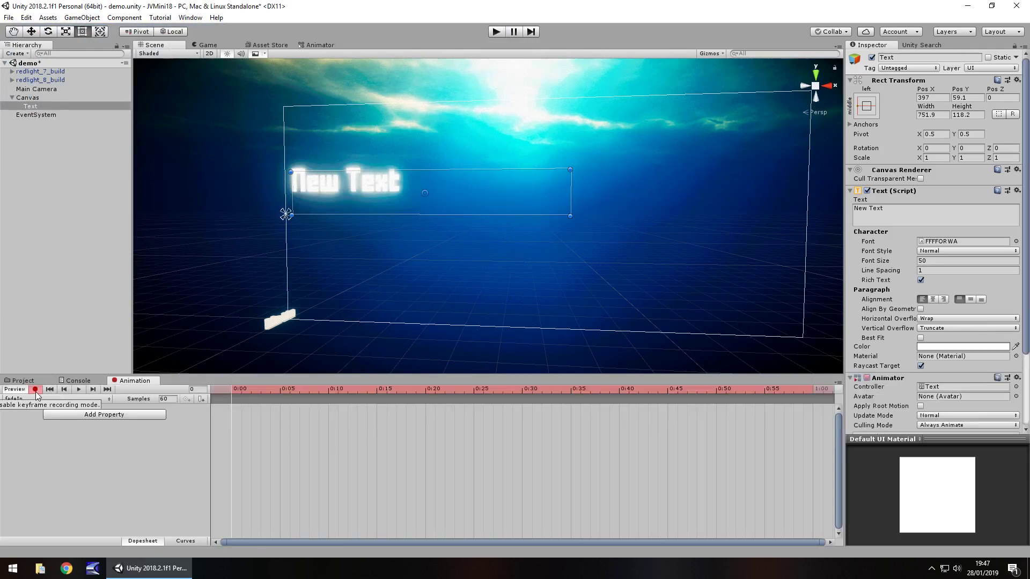
{"action": "left_click", "coordinate": [199, 391]}
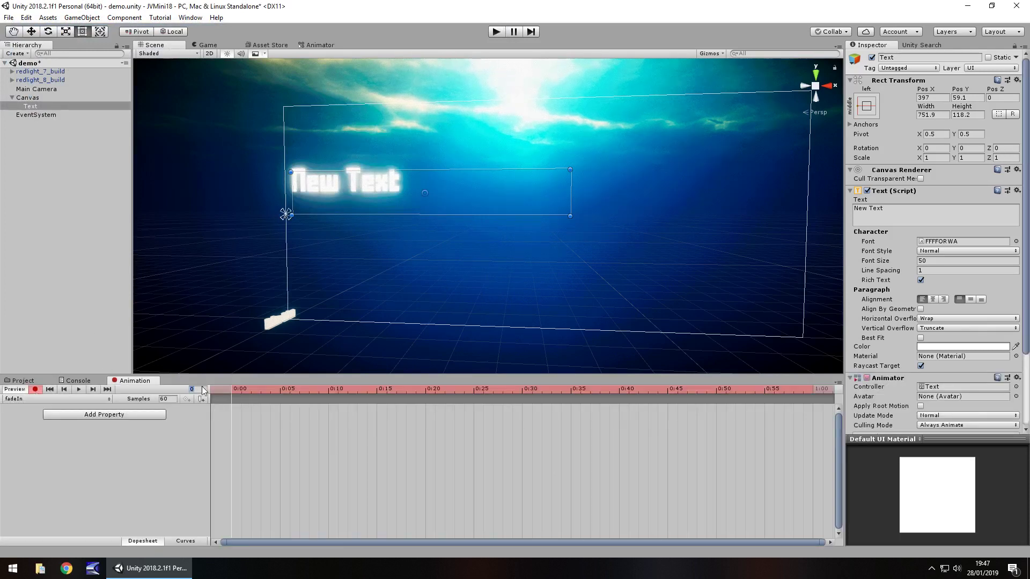
{"action": "left_click", "coordinate": [971, 347]}
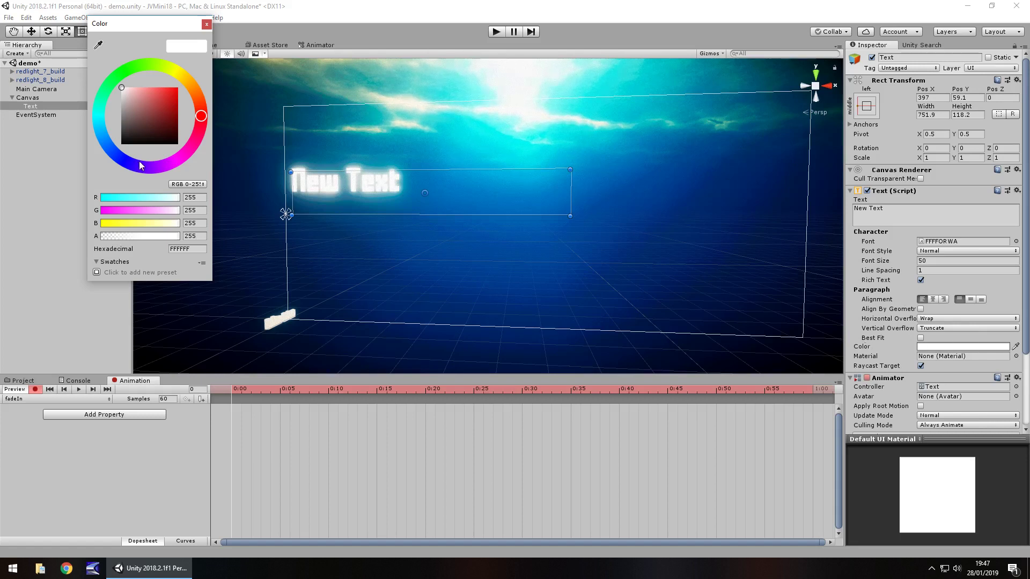
{"action": "left_click", "coordinate": [198, 236]}
{"action": "type", "text": "0"}
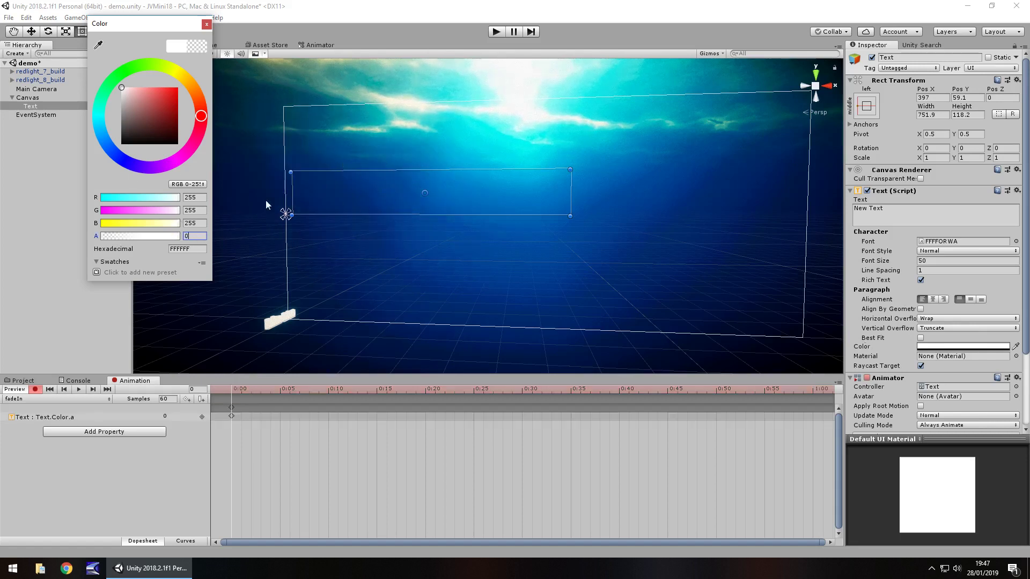
{"action": "left_click", "coordinate": [206, 24]}
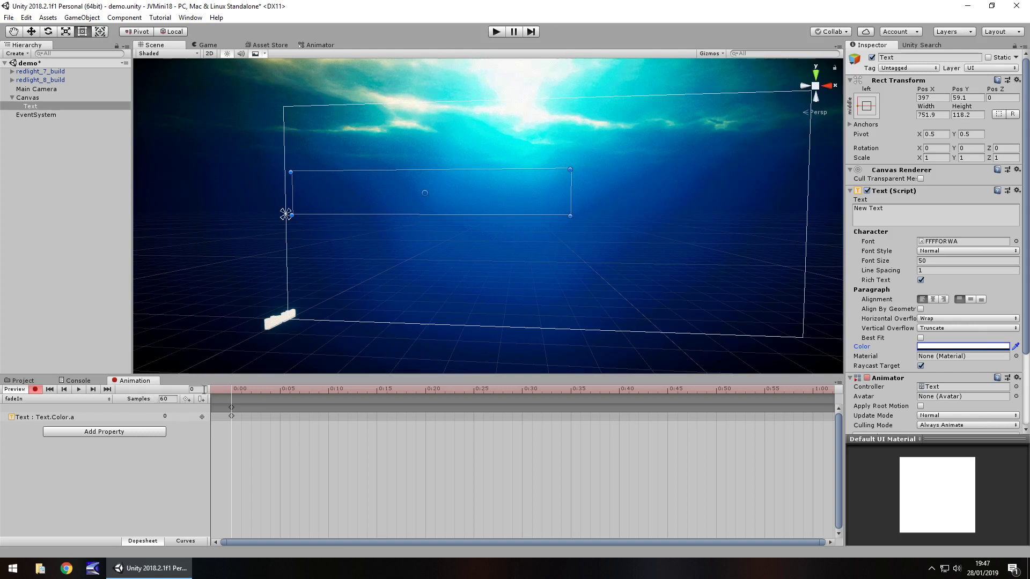
- At frame 120, key the text's Color alpha back to 255
{"action": "key", "text": "Return"}
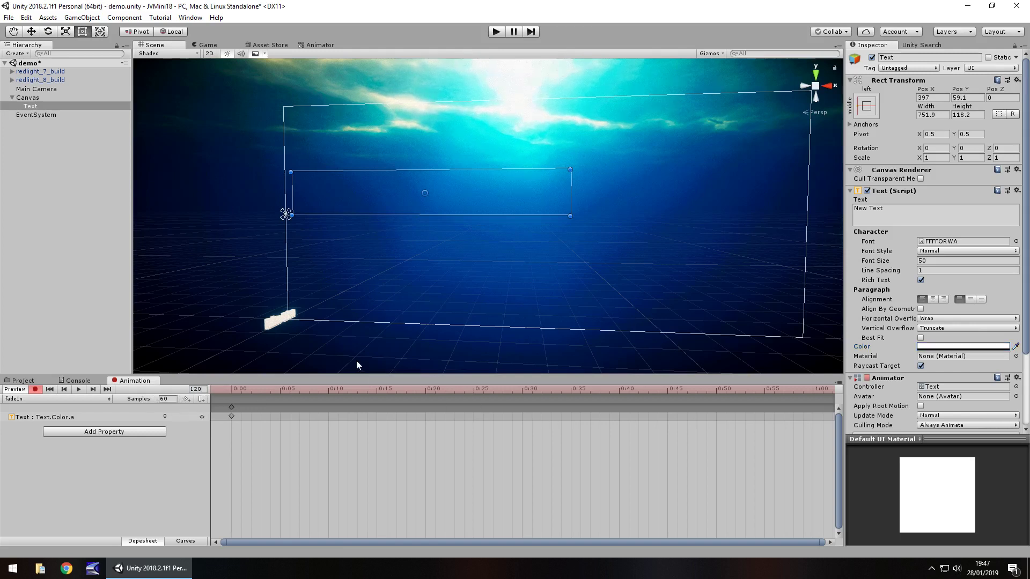
{"action": "left_click", "coordinate": [947, 352]}
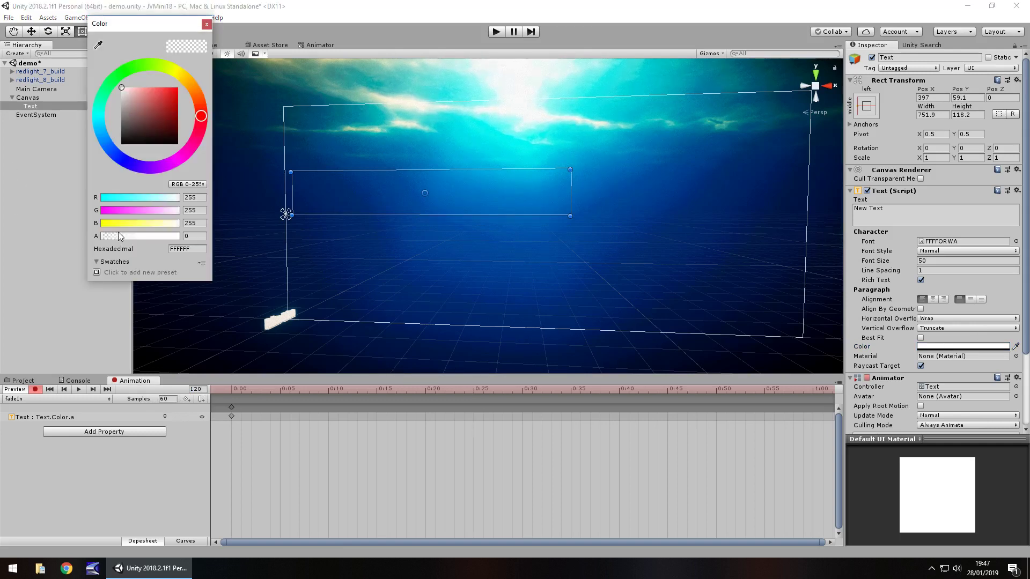
{"action": "left_click", "coordinate": [193, 236]}
{"action": "type", "text": "255"}
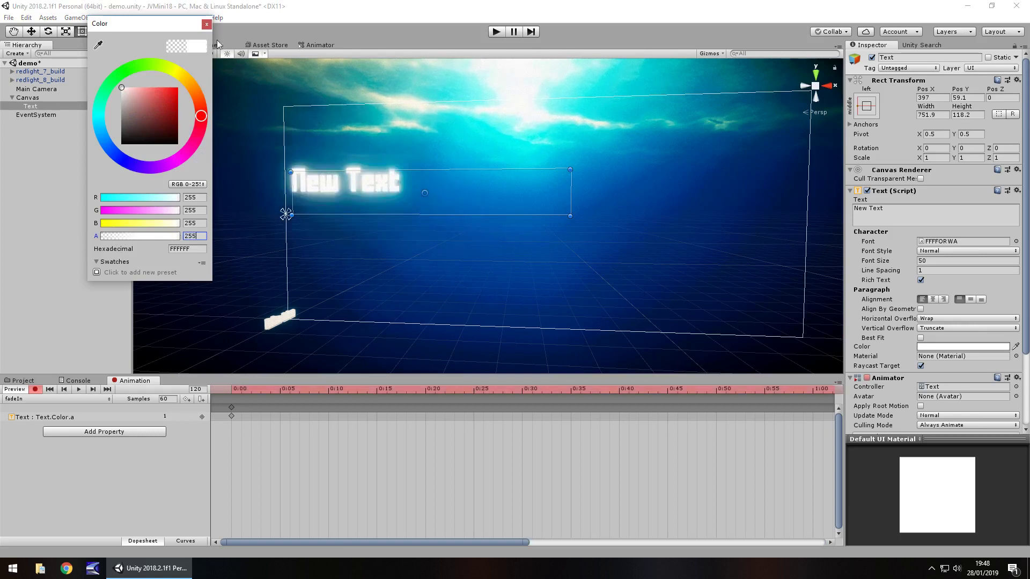
{"action": "left_click", "coordinate": [204, 26]}
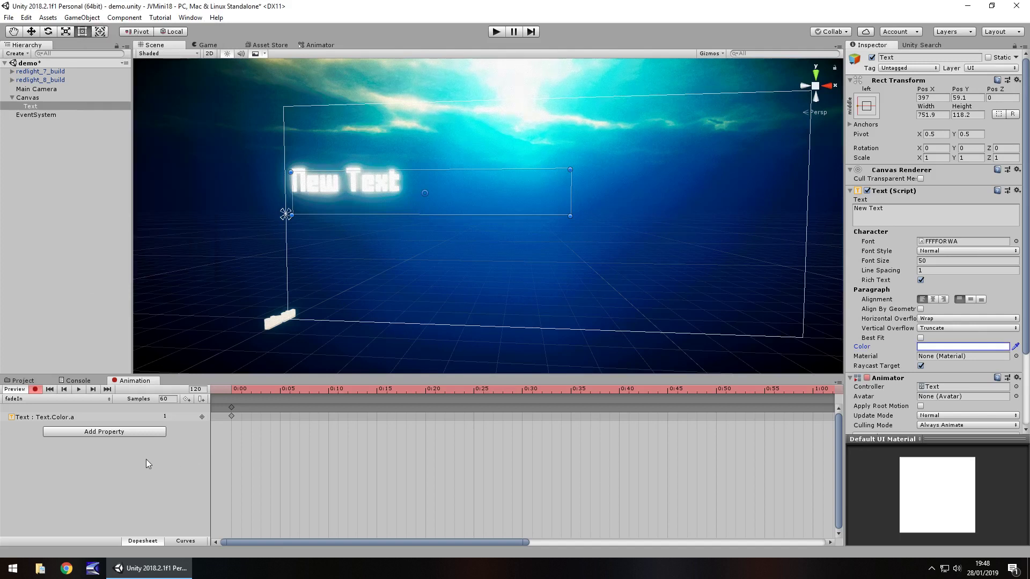
- Stop recording and turn off looping on the fadeIn clip
{"action": "left_click", "coordinate": [36, 390]}
{"action": "left_click", "coordinate": [24, 382]}
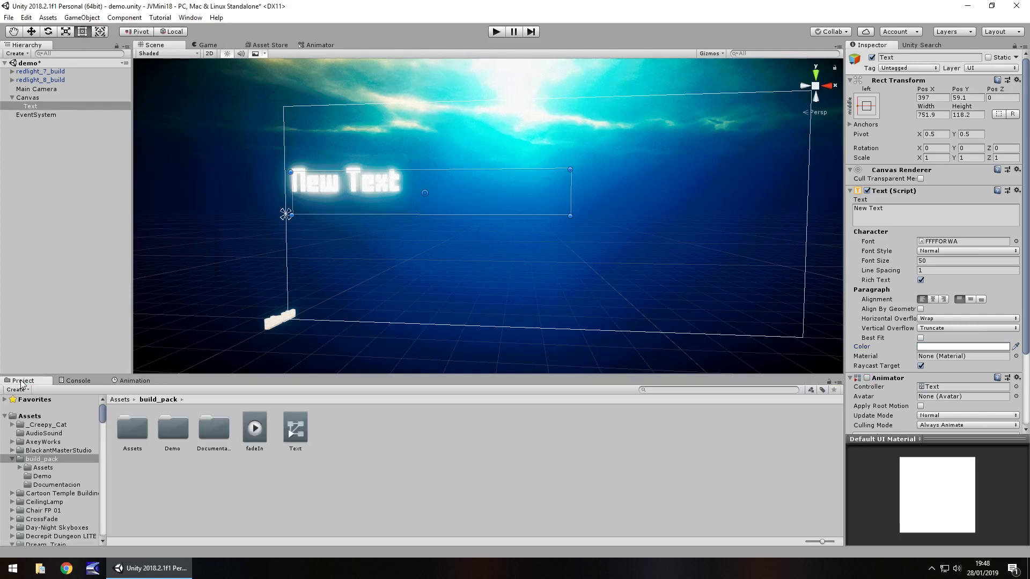
{"action": "left_click", "coordinate": [266, 433]}
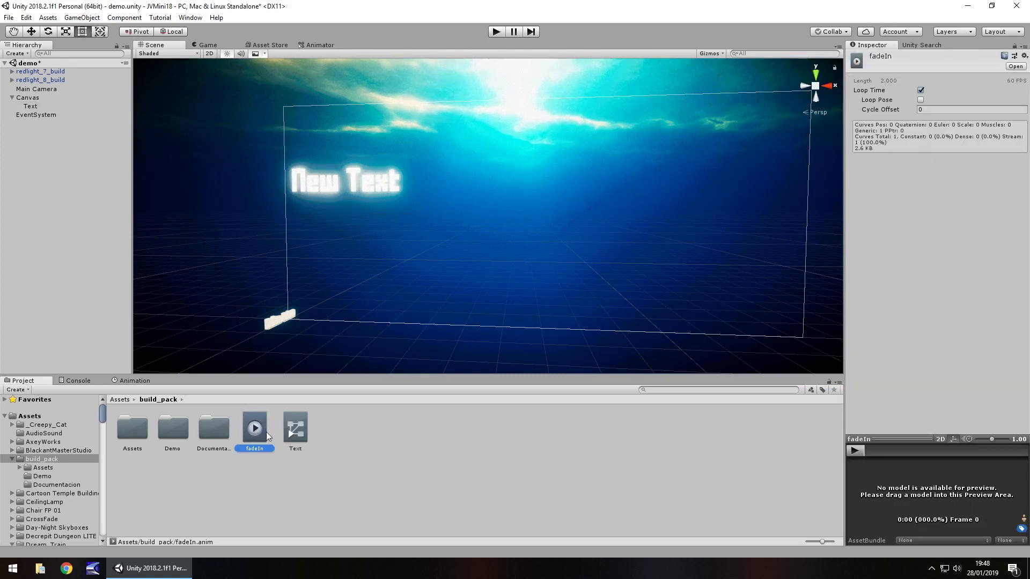
{"action": "left_click", "coordinate": [921, 90]}
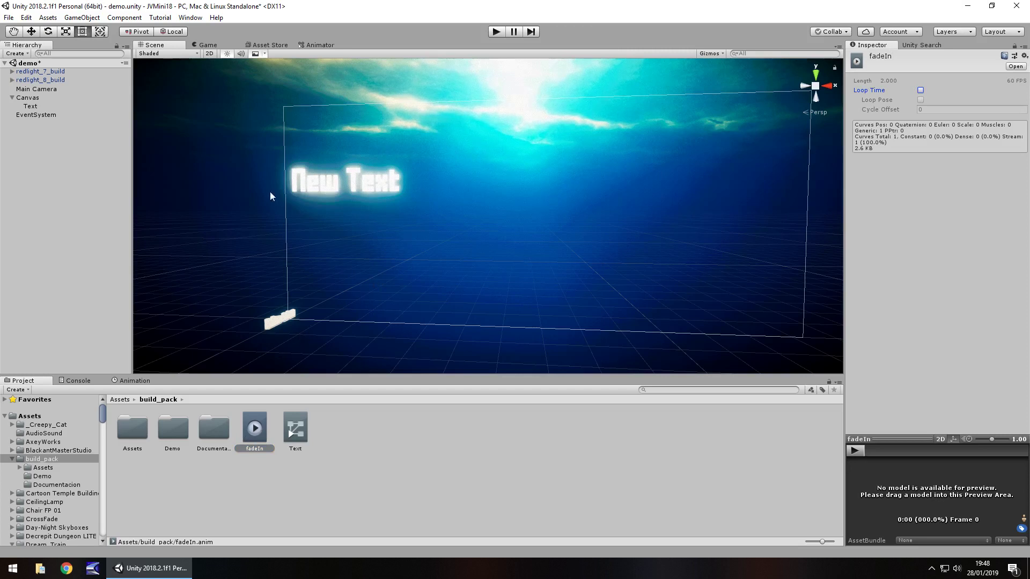
- Set the Text object's colour alpha to 0 so the label is transparent
{"action": "left_click", "coordinate": [34, 108]}
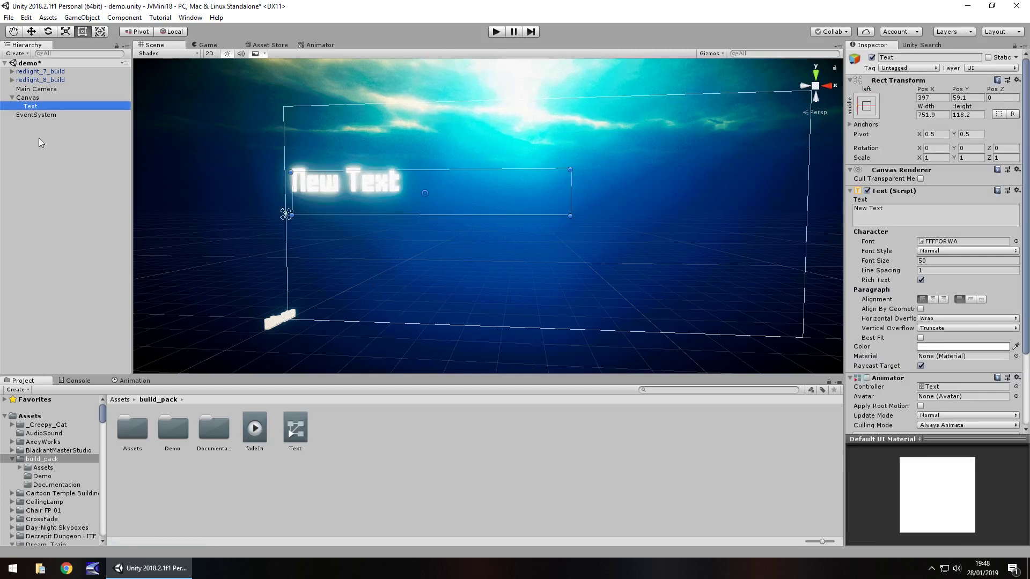
{"action": "left_click", "coordinate": [940, 347]}
{"action": "left_click", "coordinate": [196, 236]}
{"action": "type", "text": "0"}
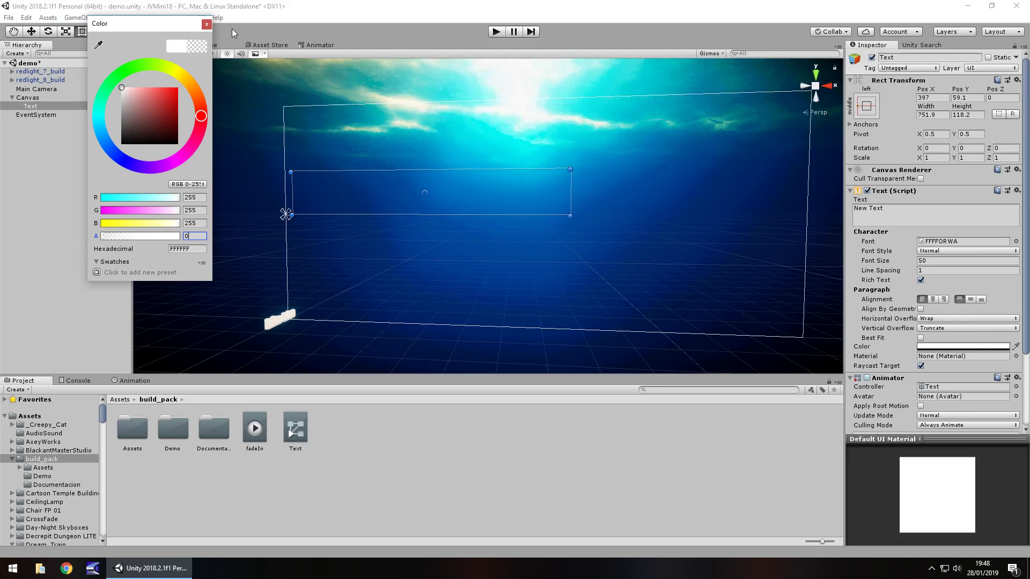
- Play-test the New Text fade-in, then stop play mode
{"action": "left_click", "coordinate": [206, 24]}
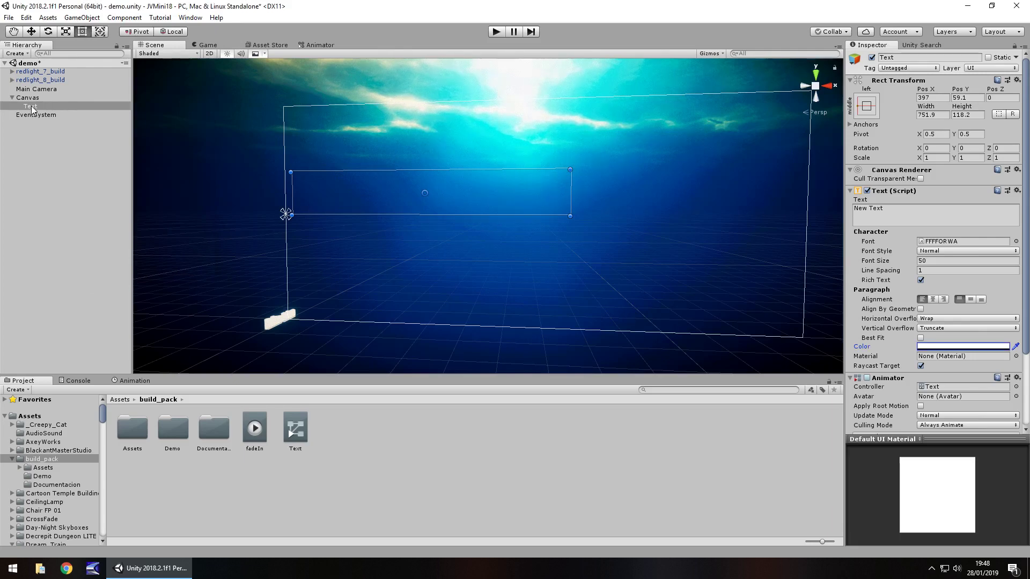
{"action": "left_click", "coordinate": [496, 32]}
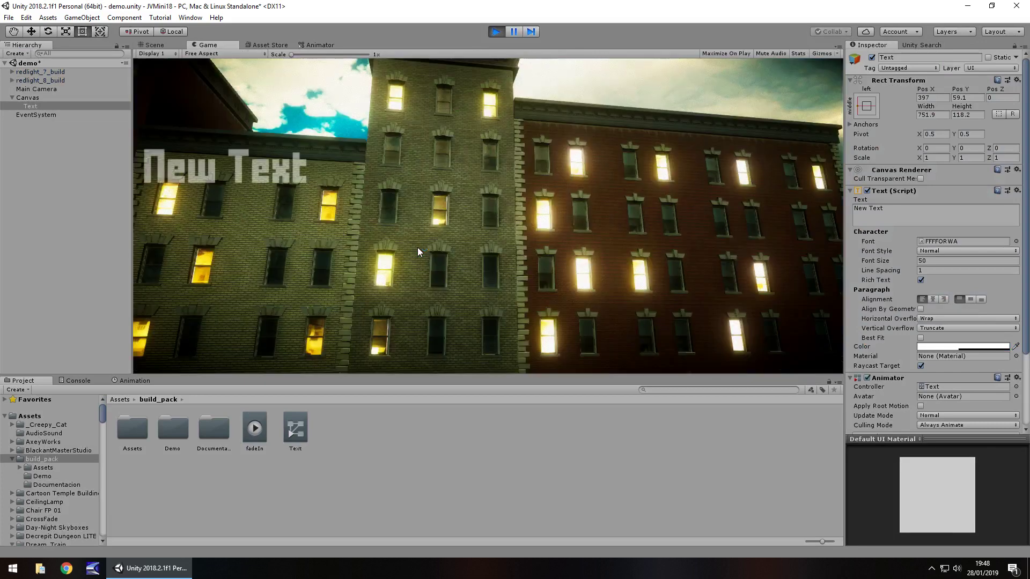
{"action": "left_click", "coordinate": [497, 33]}
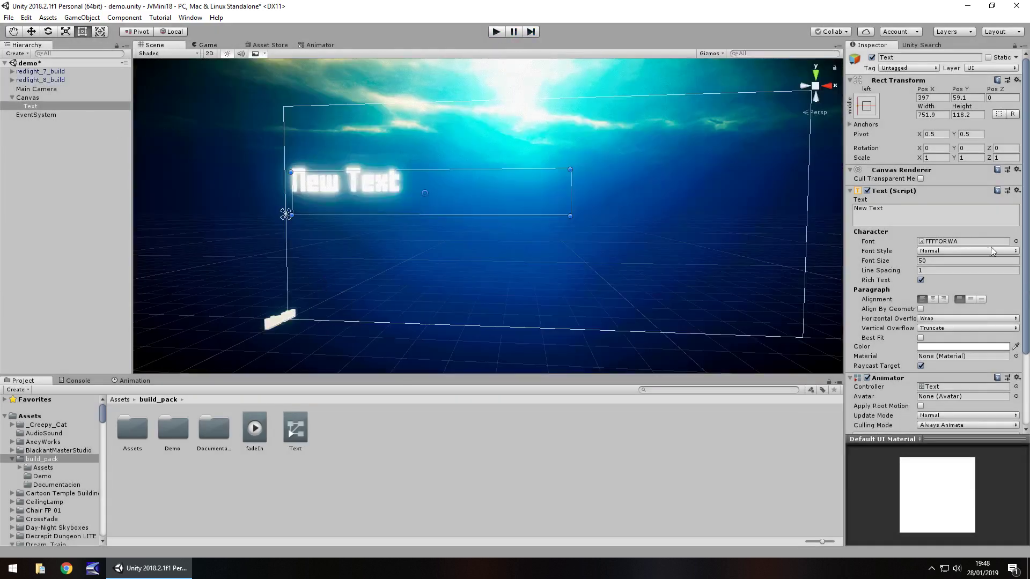
- Change the label to 'Welcome To Jimmytown' and widen its box to 965.3 to fit one line
{"action": "left_click", "coordinate": [908, 214]}
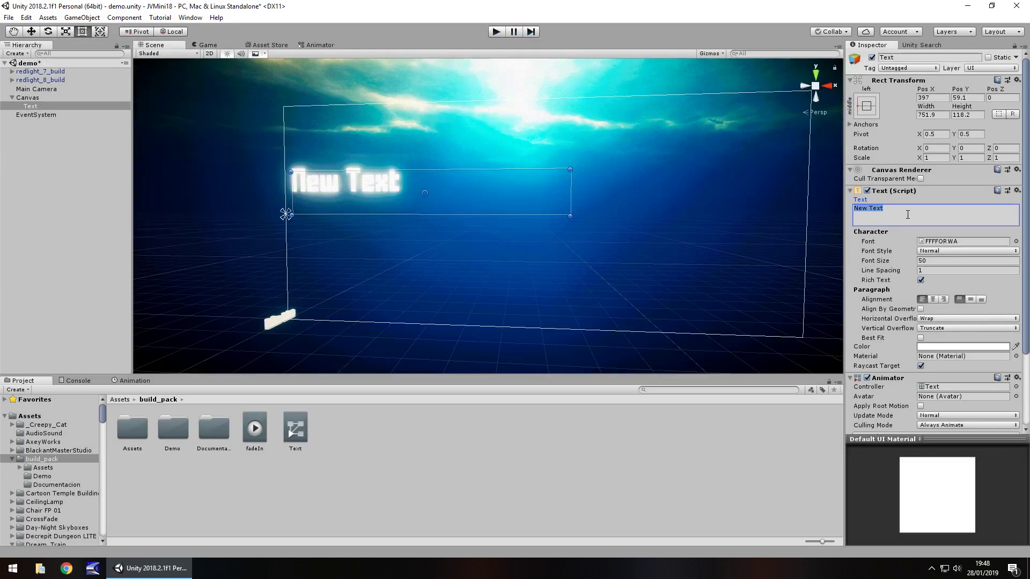
{"action": "type", "text": "Welcome "}
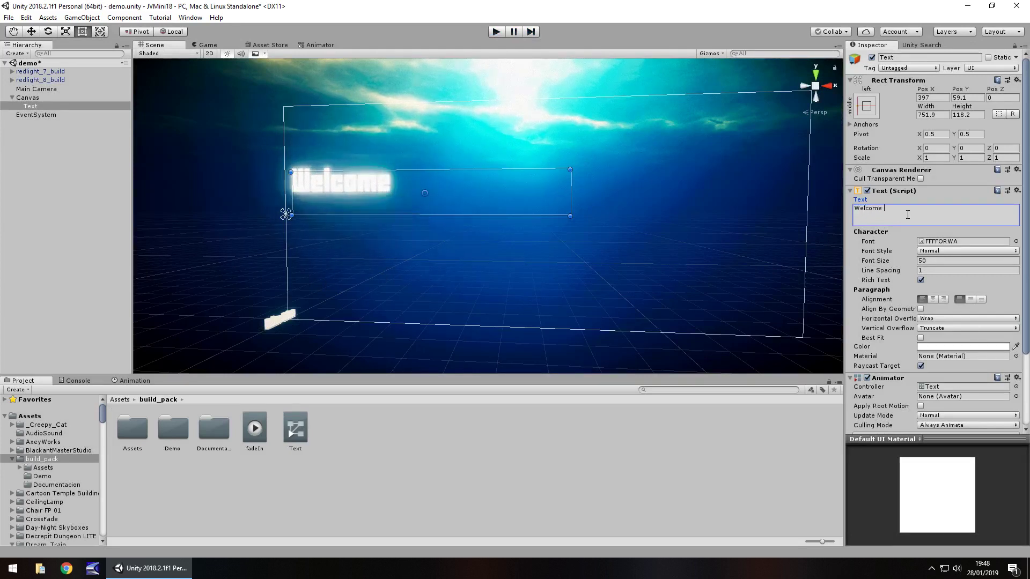
{"action": "type", "text": "To Jimmy"}
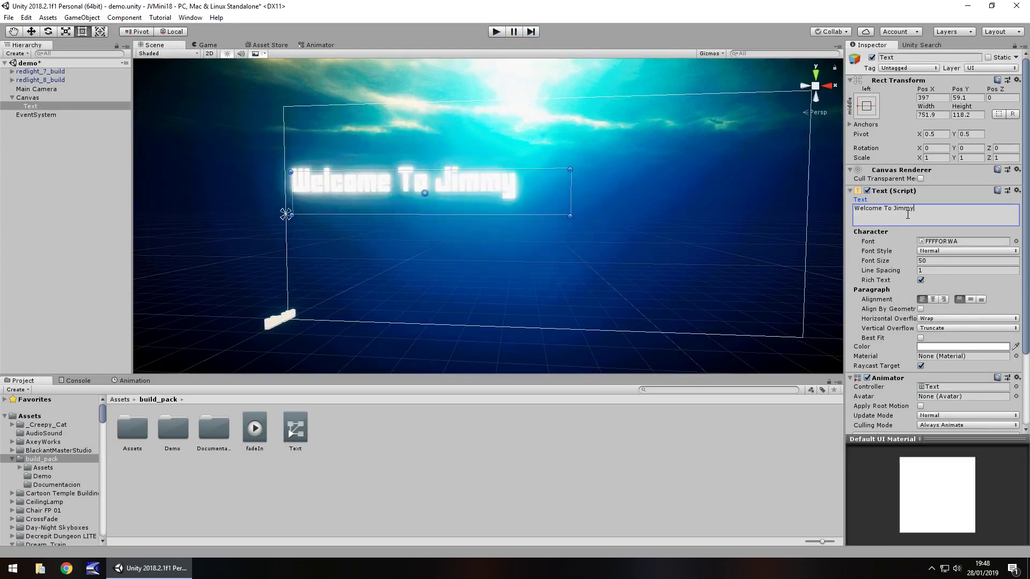
{"action": "type", "text": "town"}
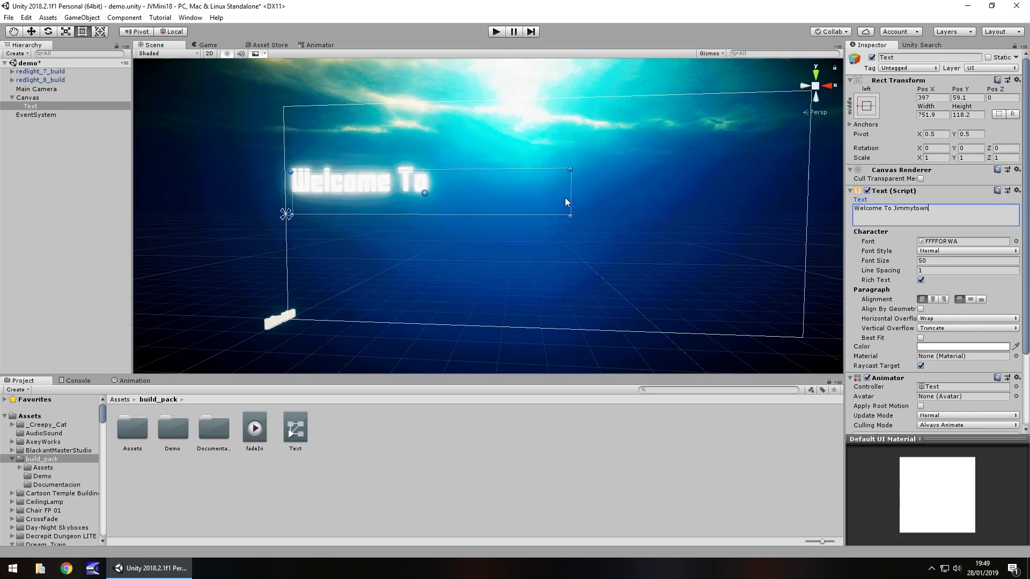
{"action": "left_click_drag", "start_coordinate": [571, 195], "coordinate": [659, 193]}
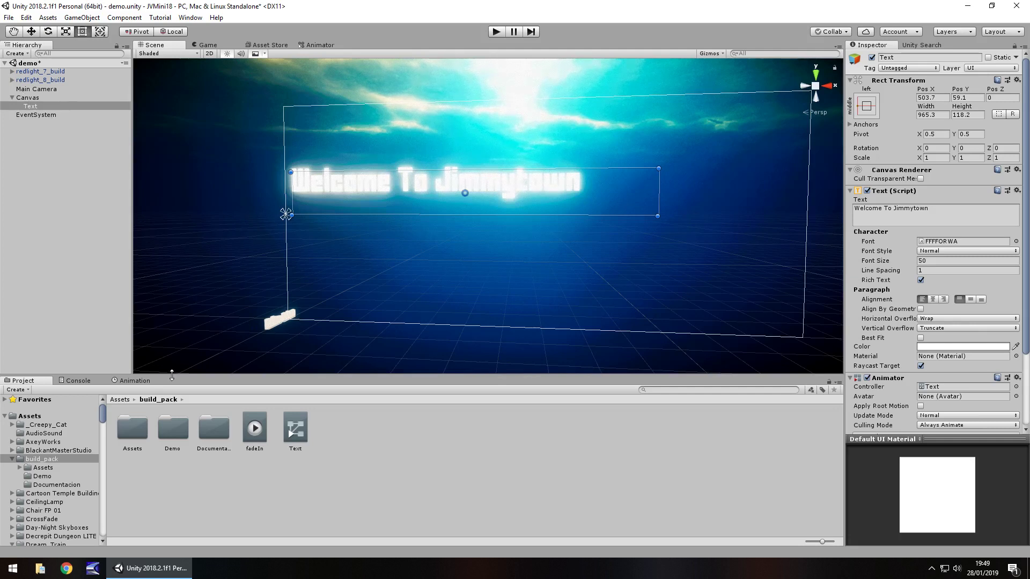
- Resume recording on the fadeIn clip and key the text's full alpha at frame 300
{"action": "left_click", "coordinate": [150, 381]}
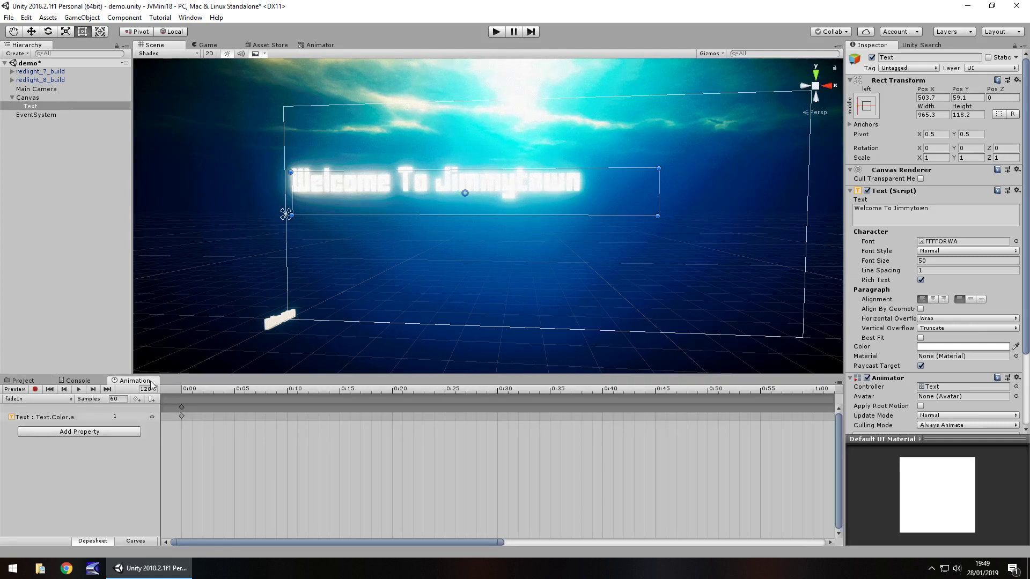
{"action": "left_click", "coordinate": [36, 389]}
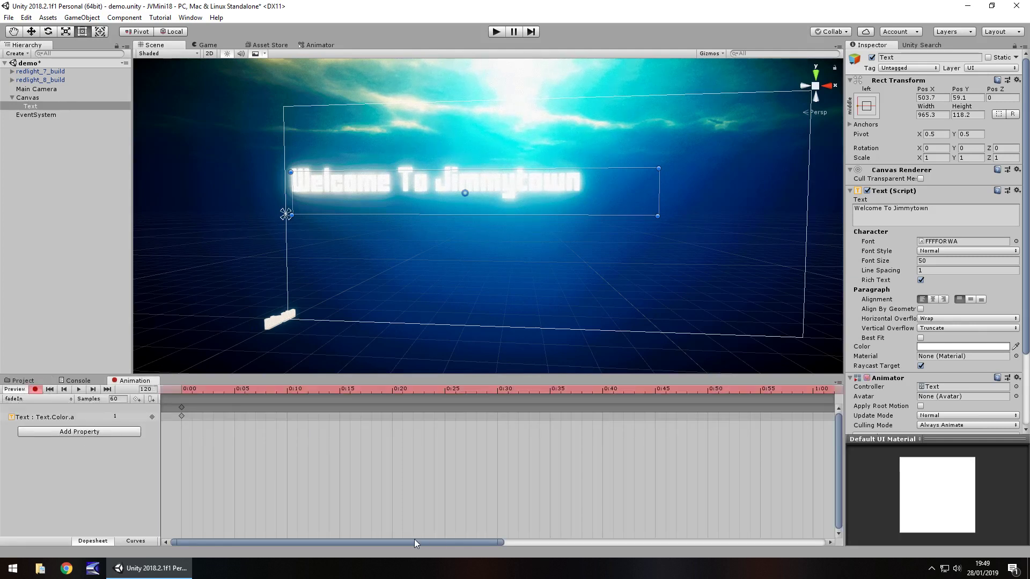
{"action": "left_click_drag", "start_coordinate": [413, 542], "coordinate": [793, 553]}
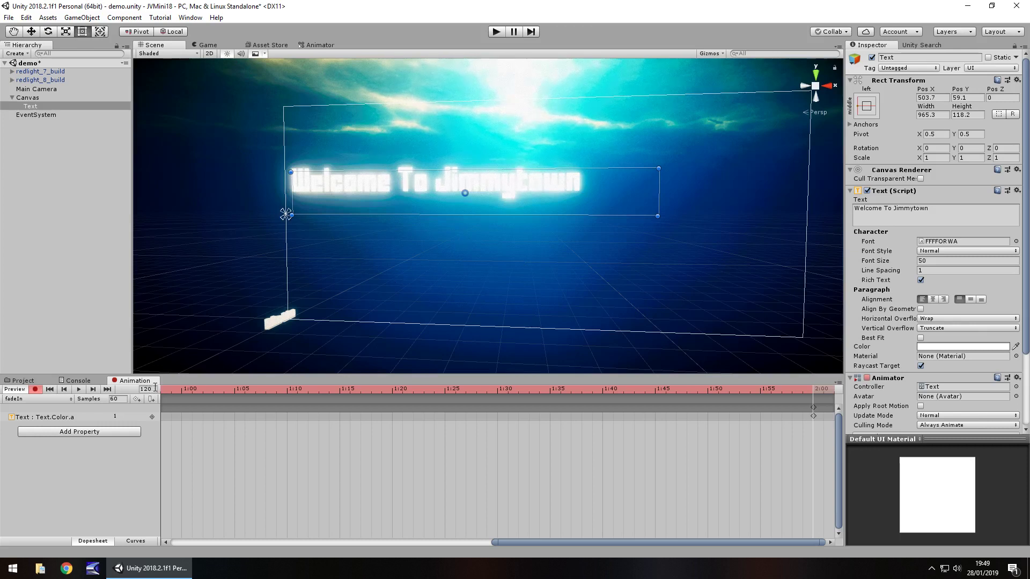
{"action": "left_click_drag", "start_coordinate": [153, 391], "coordinate": [137, 392]}
{"action": "type", "text": "300"}
{"action": "key", "text": "Return"}
{"action": "left_click", "coordinate": [937, 347]}
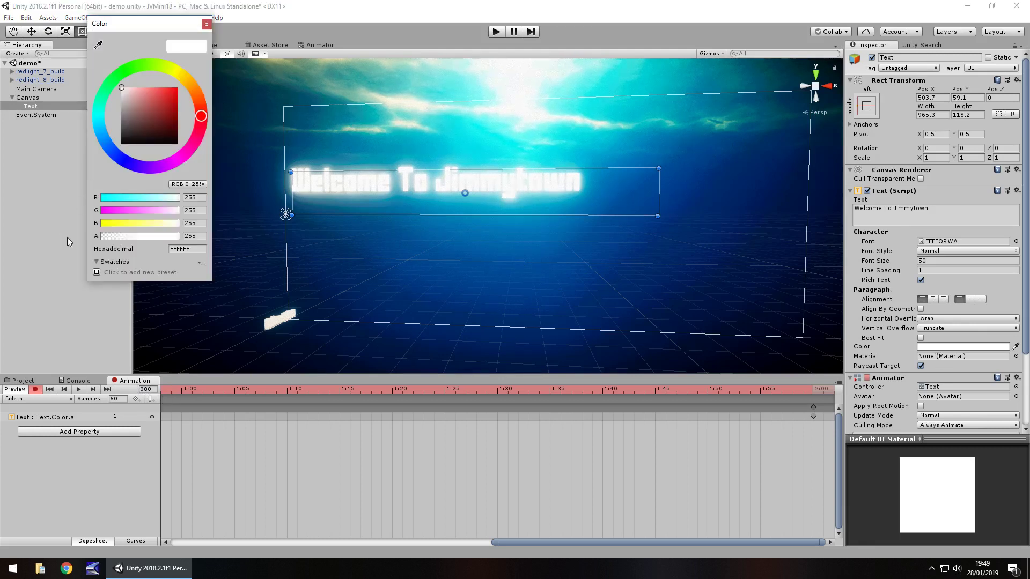
{"action": "mouse_move", "coordinate": [177, 239]}
{"action": "left_mouse_down"}
{"action": "mouse_move", "coordinate": [166, 239]}
{"action": "mouse_move", "coordinate": [193, 245]}
{"action": "left_mouse_up"}
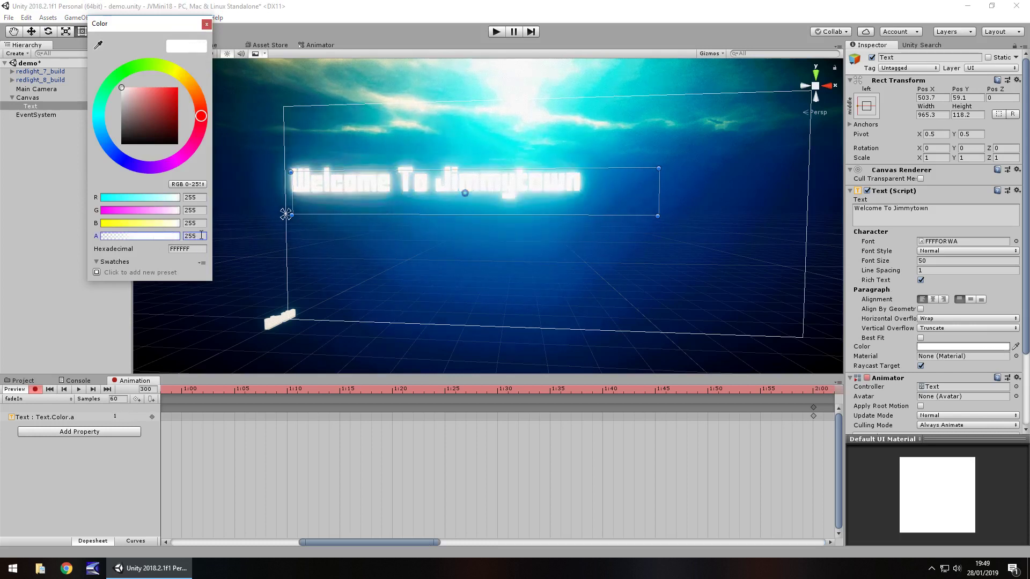
{"action": "left_click", "coordinate": [206, 24]}
- Key the text's alpha to 0 at frame 420, then stop recording
{"action": "left_click_drag", "start_coordinate": [394, 539], "coordinate": [804, 548]}
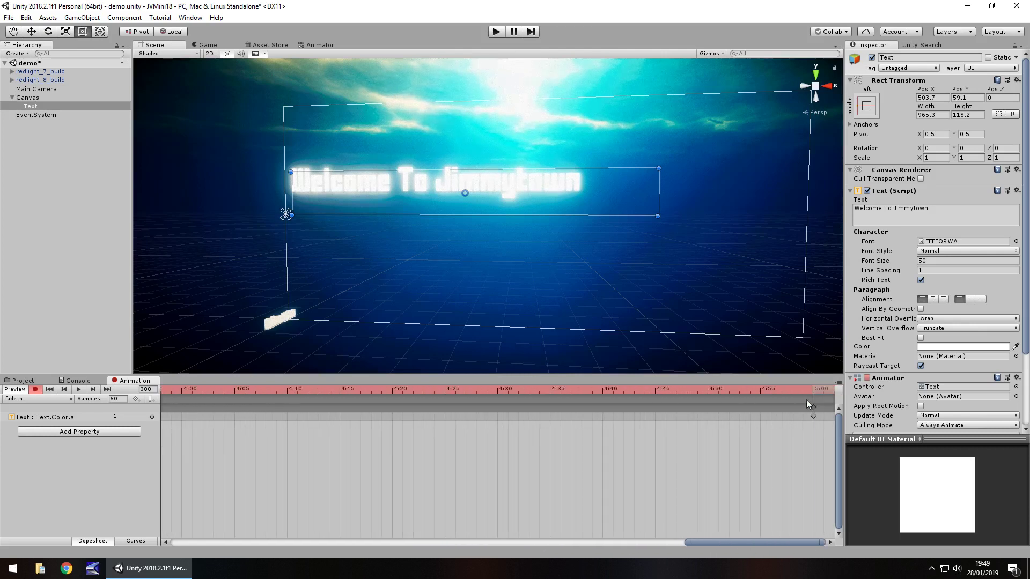
{"action": "left_click", "coordinate": [145, 389]}
{"action": "type", "text": "420"}
{"action": "key", "text": "Return"}
{"action": "left_click", "coordinate": [964, 347]}
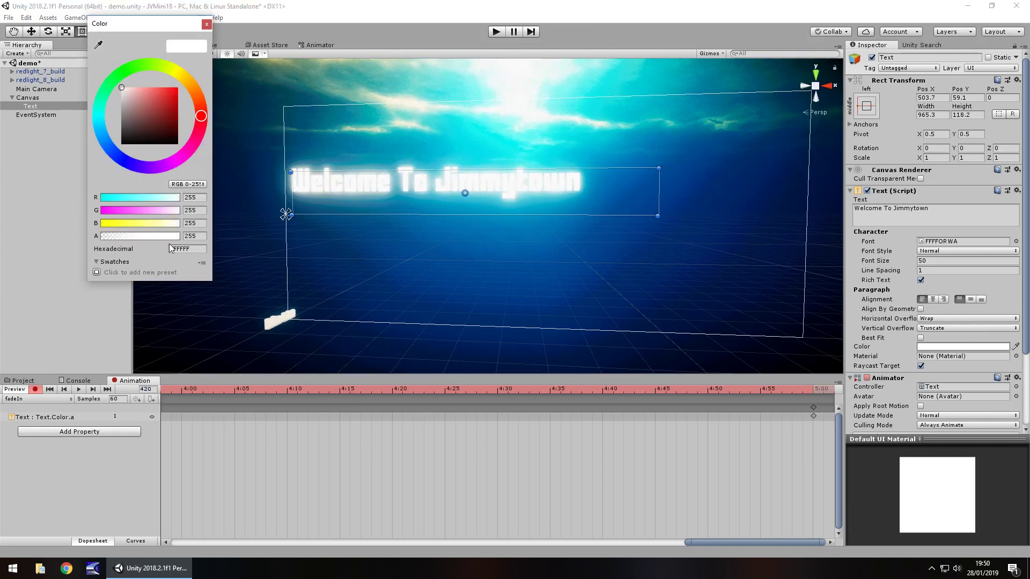
{"action": "left_click_drag", "start_coordinate": [173, 237], "coordinate": [99, 237]}
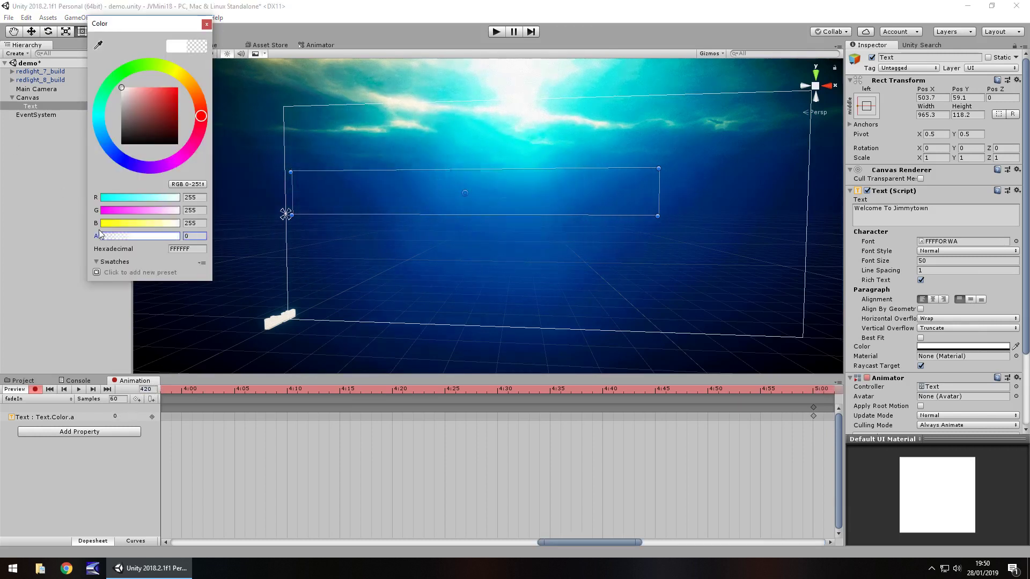
{"action": "left_click", "coordinate": [206, 26]}
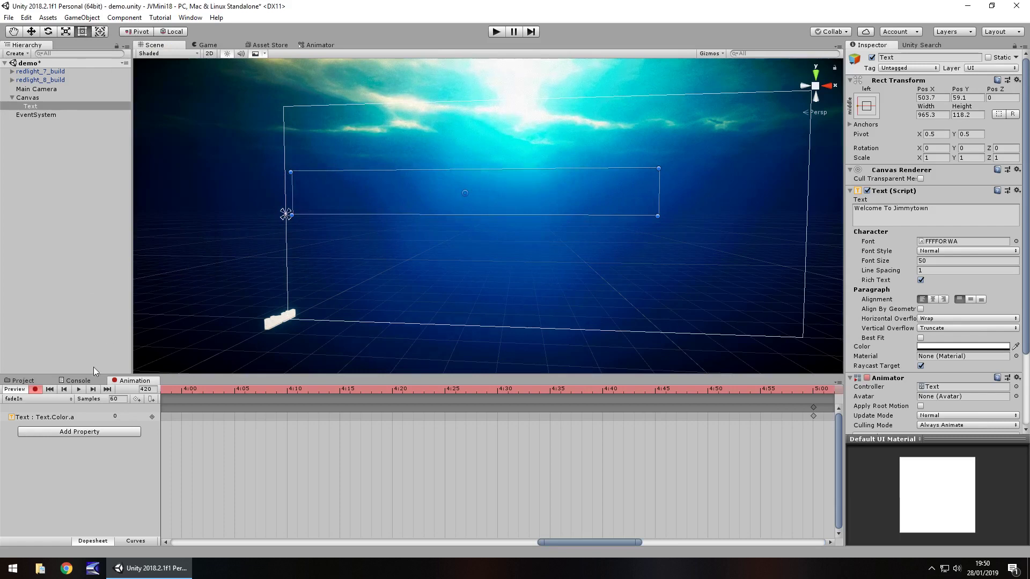
{"action": "left_click", "coordinate": [35, 389]}
{"action": "left_click", "coordinate": [32, 382]}
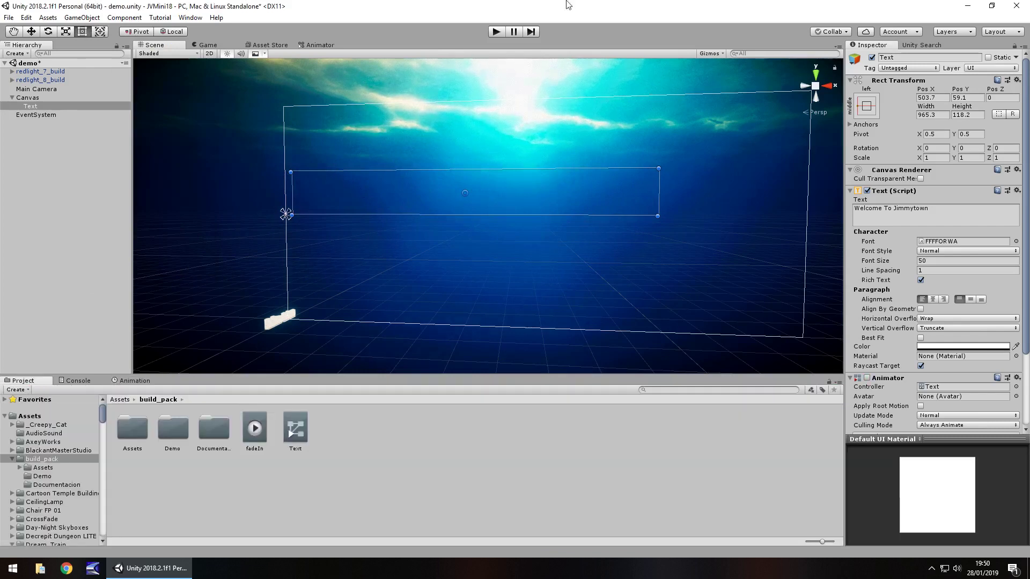
- Preview Welcome To Jimmytown fading in and out in play mode, then stop
{"action": "left_click", "coordinate": [495, 32]}
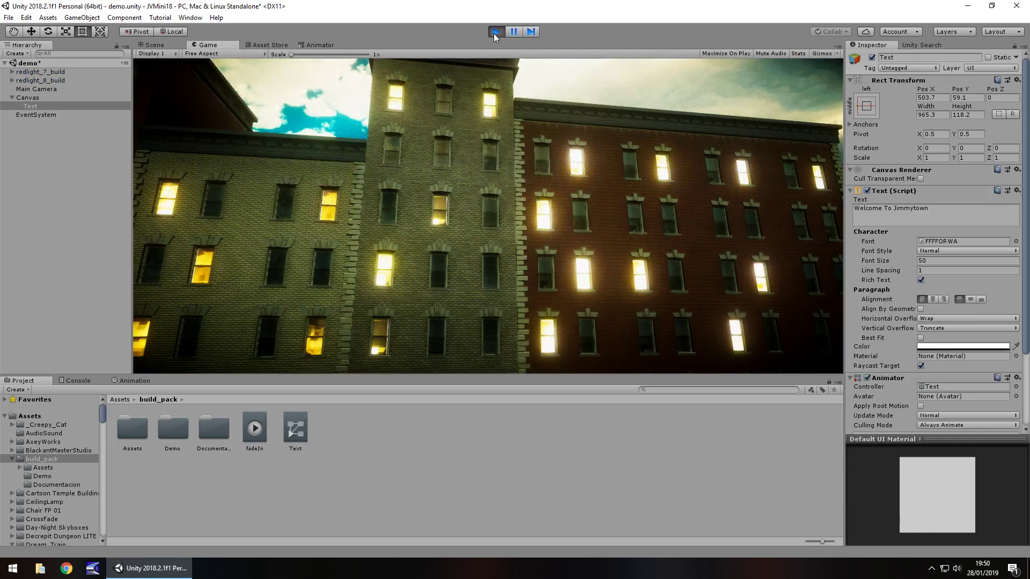
{"action": "left_click", "coordinate": [494, 33]}
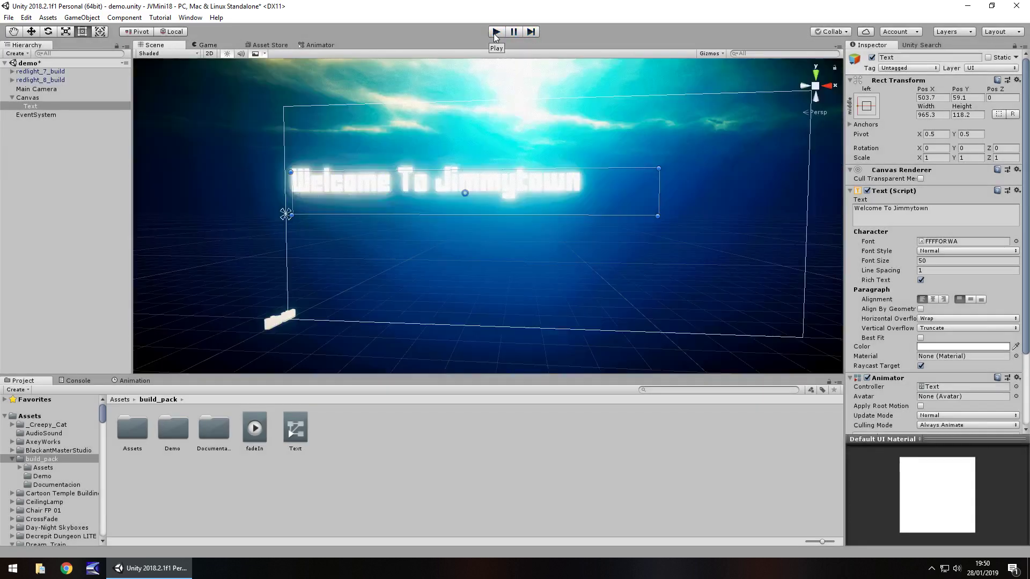